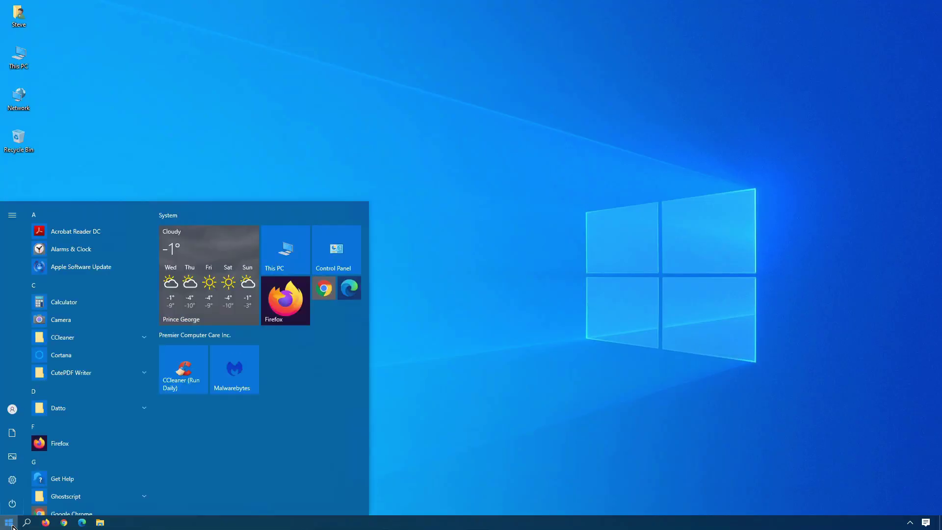
# Confirm under Update & Security that Windows Update reports the PC up to date, then close Settings.
pyautogui.click(17, 480)
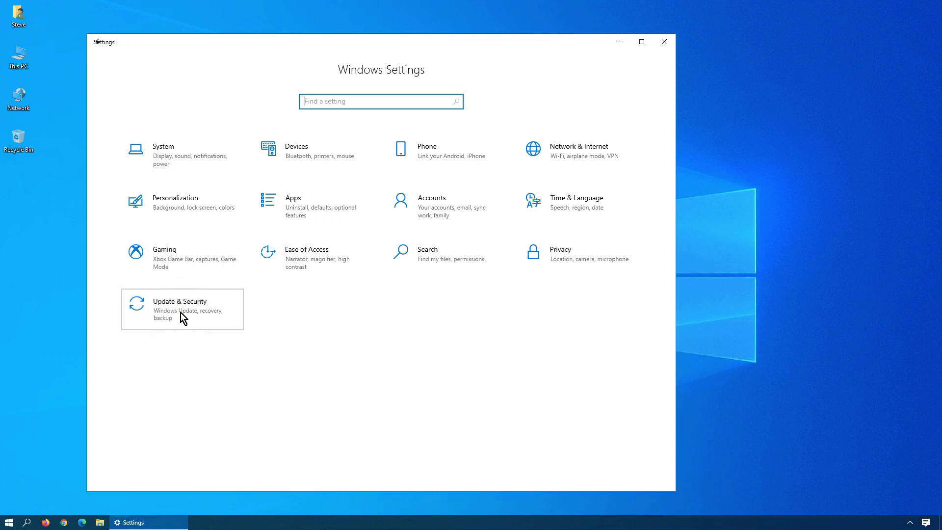
pyautogui.click(181, 313)
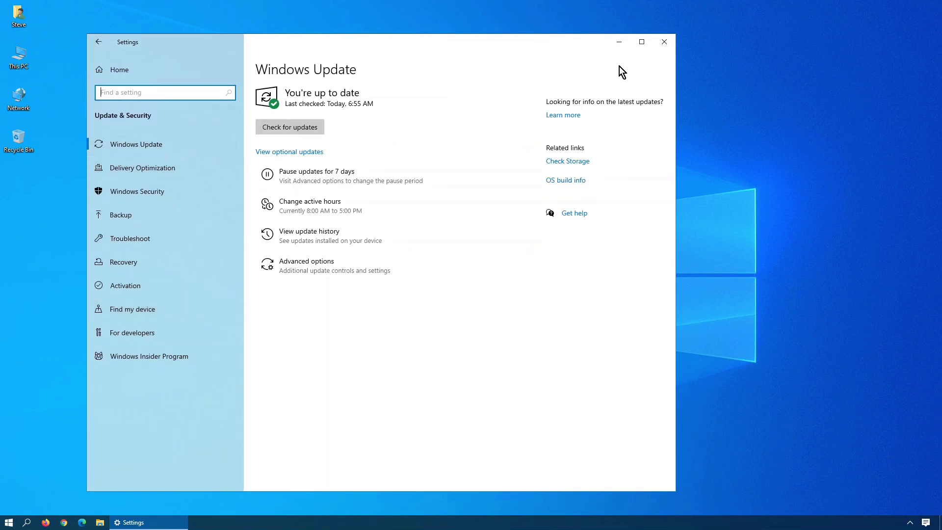
pyautogui.click(666, 42)
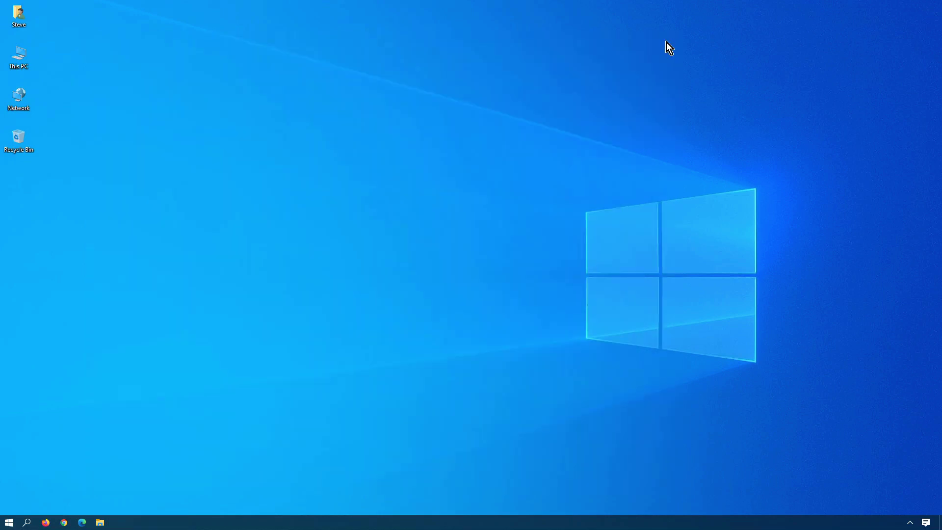
# In Firefox, search for 'Download windows 10 update assistant' and open the Update Assistant support page.
pyautogui.click(45, 523)
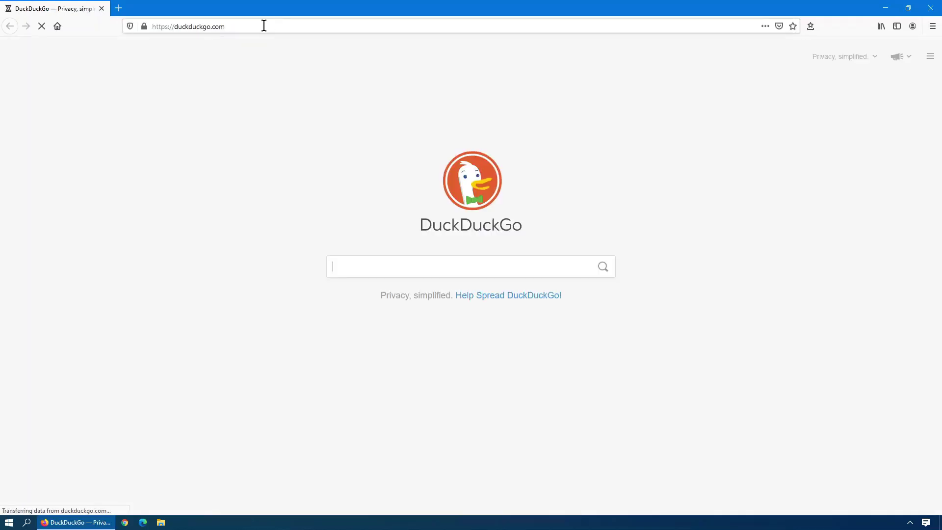
pyautogui.write('Download windows 10 update assistant')
pyautogui.press('Return')
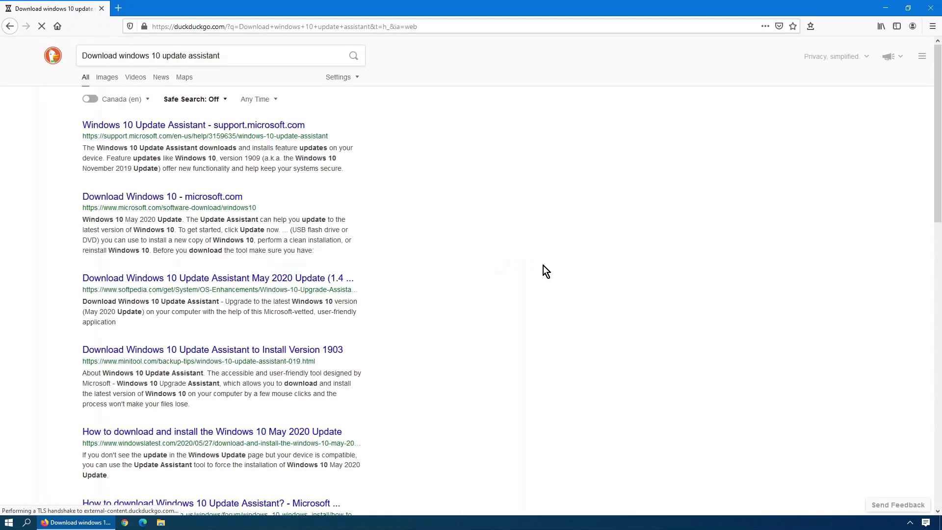
pyautogui.click(289, 127)
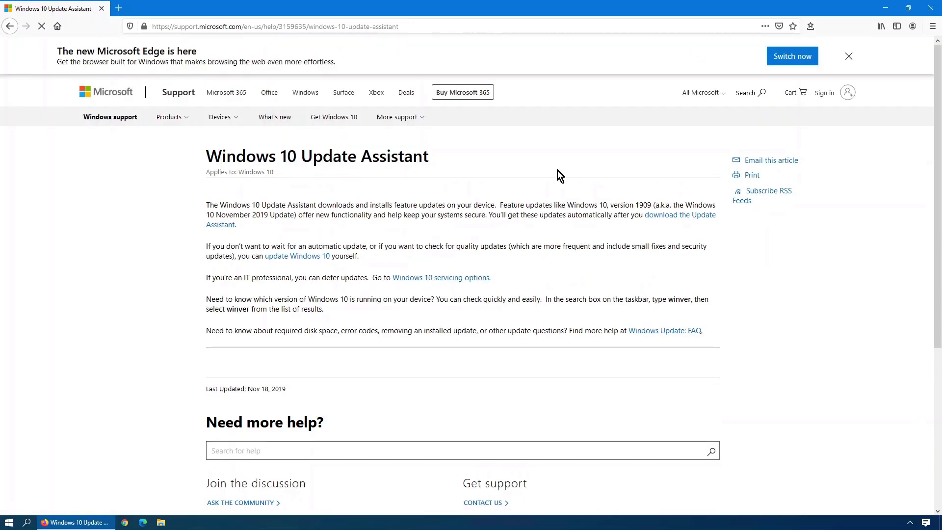
# Download MediaCreationTool20H2.exe from Microsoft's Download Windows 10 page, saving and running it.
pyautogui.click(670, 215)
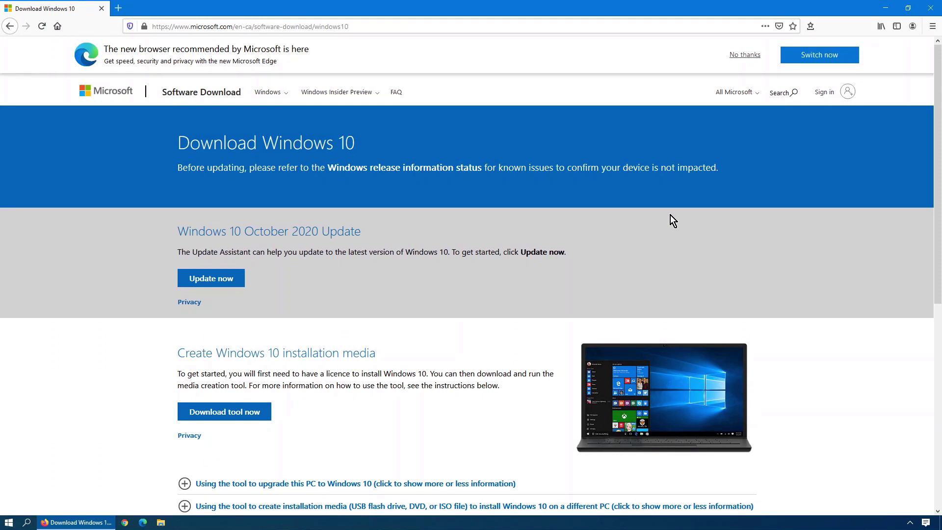
pyautogui.click(252, 419)
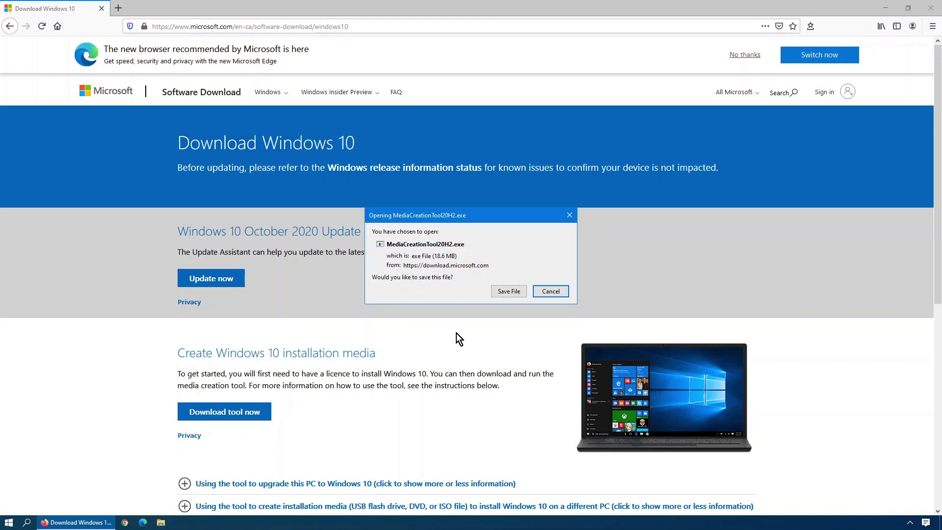
pyautogui.click(509, 292)
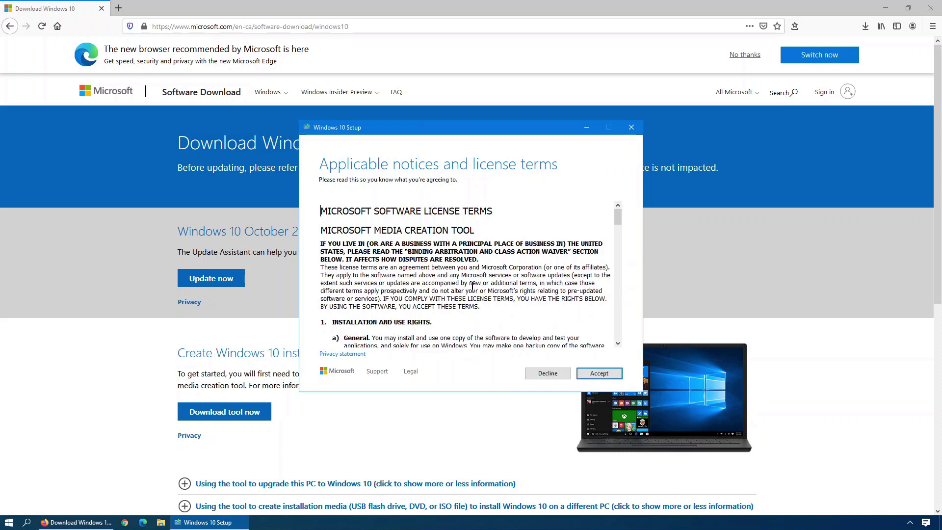
# Close Firefox, accept the license, and choose ISO installation media with the recommended language and edition.
pyautogui.click(932, 8)
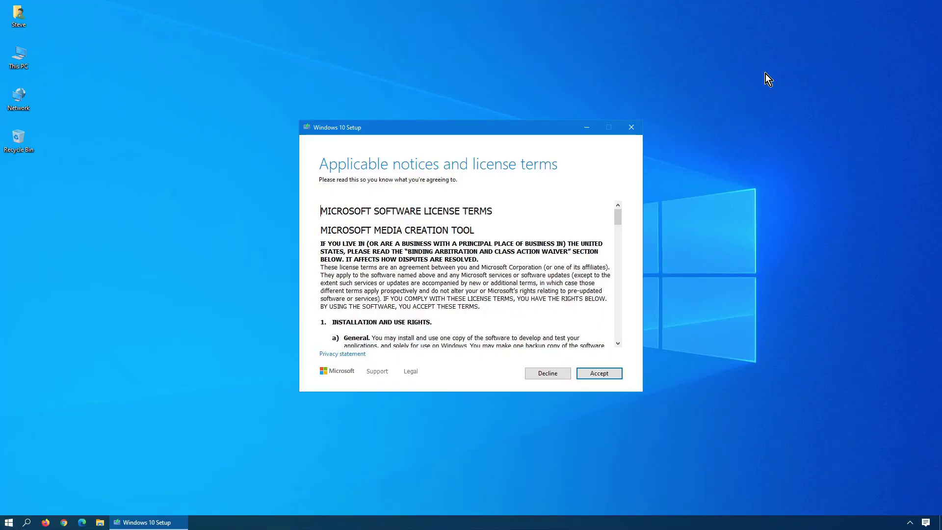
pyautogui.click(596, 374)
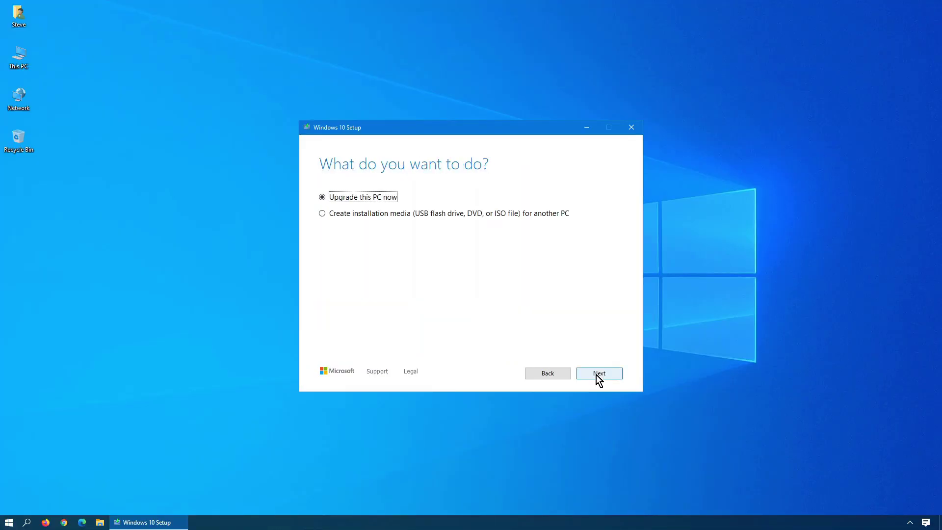
pyautogui.click(321, 213)
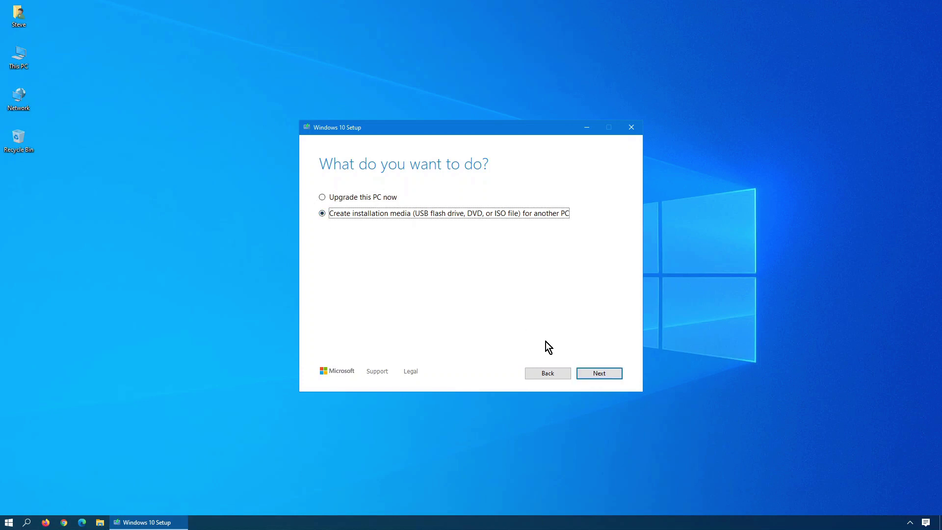
pyautogui.click(609, 378)
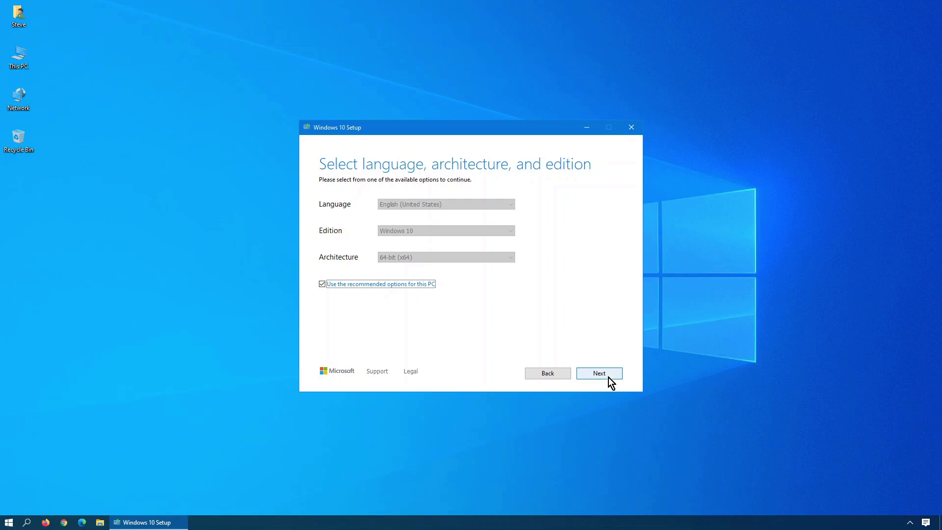
pyautogui.click(608, 377)
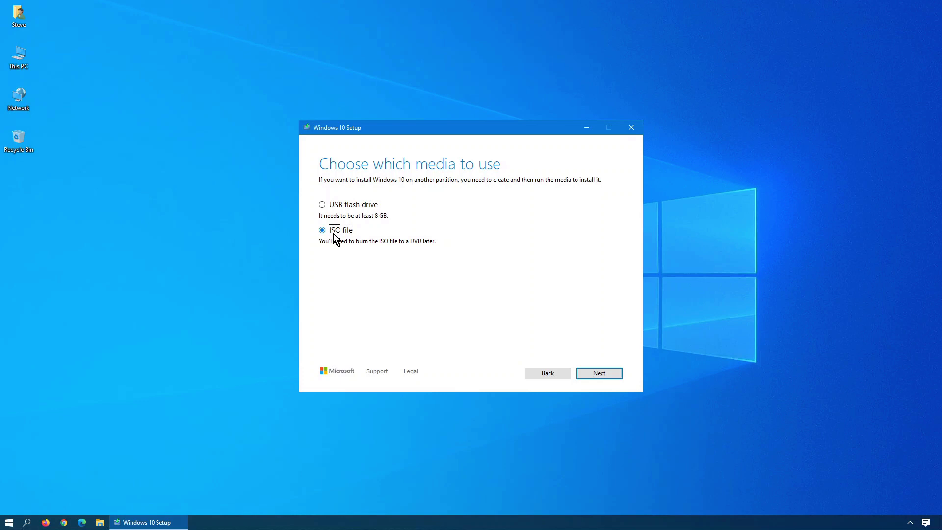
pyautogui.click(591, 376)
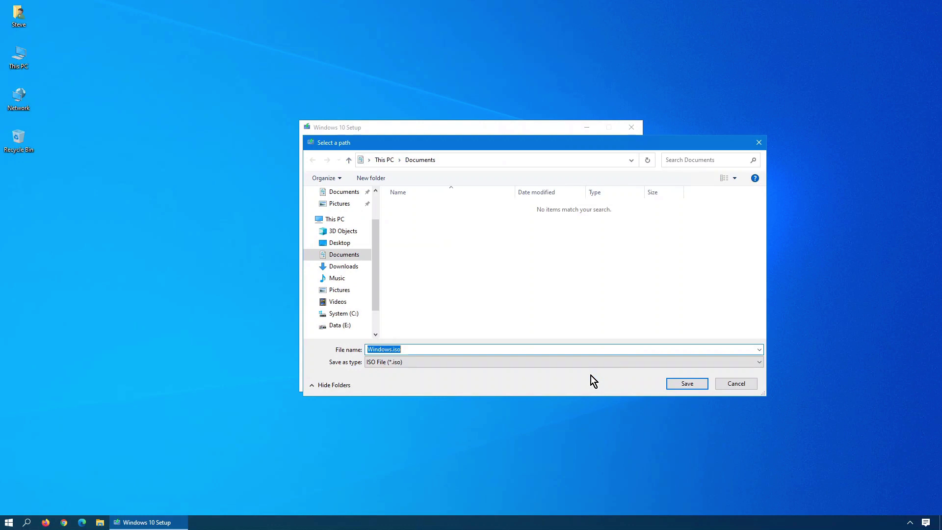
# Name the ISO Windows_10-October-Update.iso and save it in Documents.
pyautogui.click(439, 350)
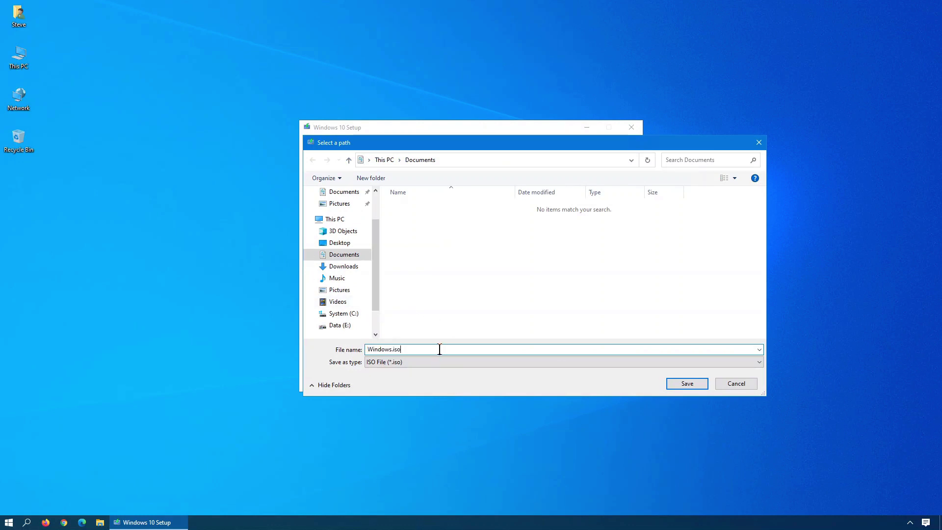
pyautogui.press('Left')
pyautogui.press('Left')
pyautogui.press('Left')
pyautogui.write('_10-October-Update')
pyautogui.press('Return')
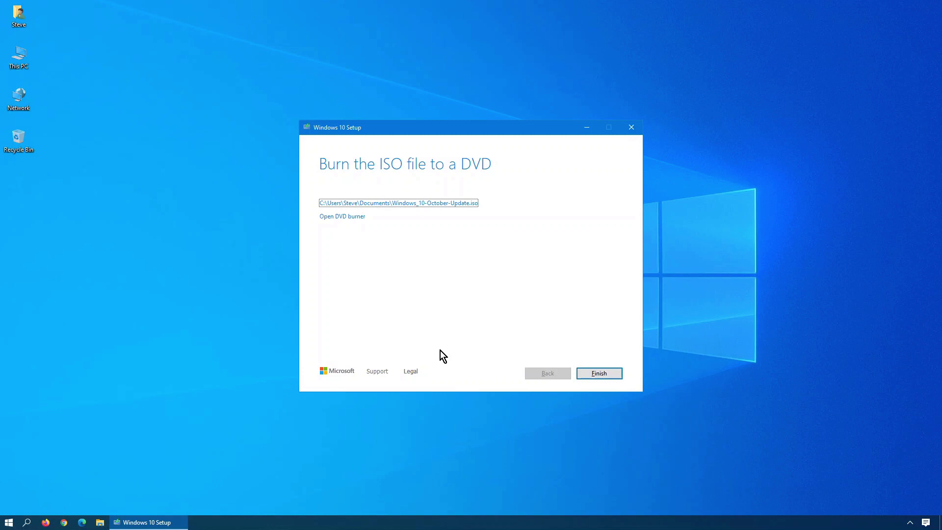
# Finish the Media Creation Tool and browse to the user's Documents folder.
pyautogui.click(614, 377)
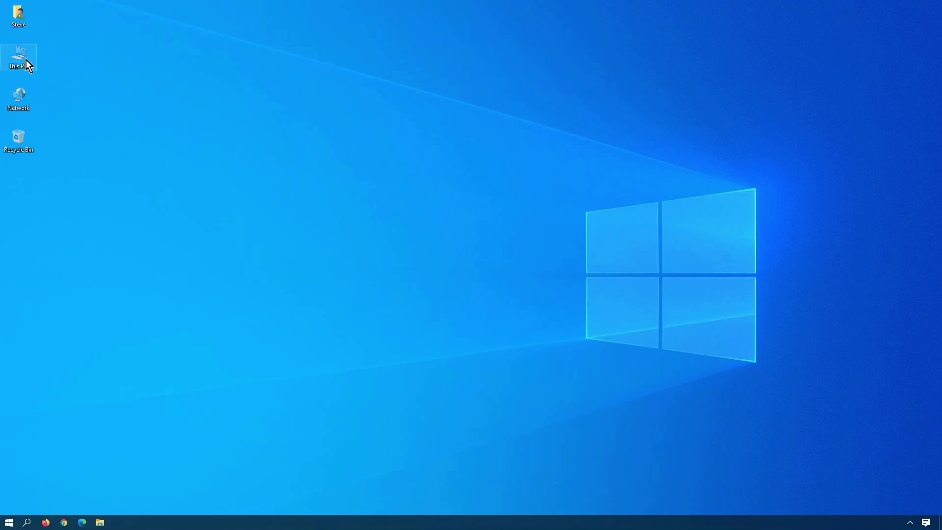
pyautogui.doubleClick(22, 16)
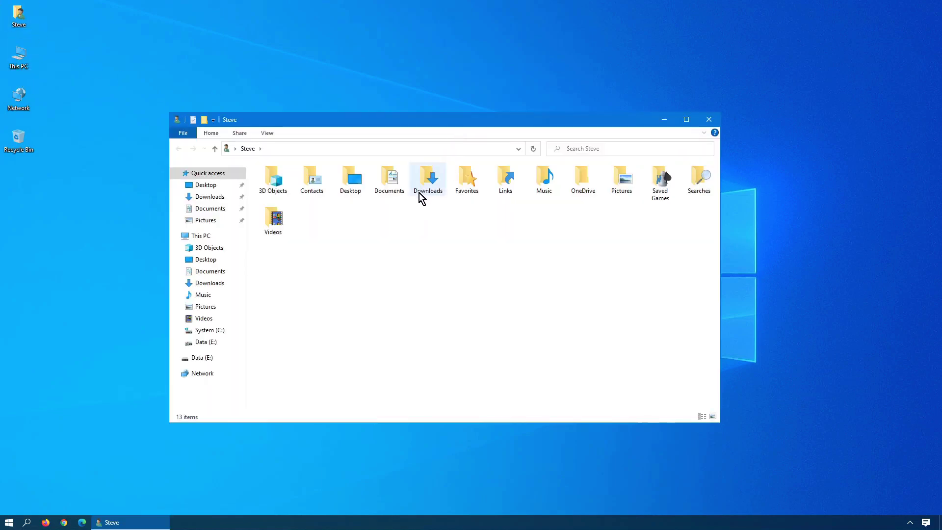
pyautogui.doubleClick(393, 182)
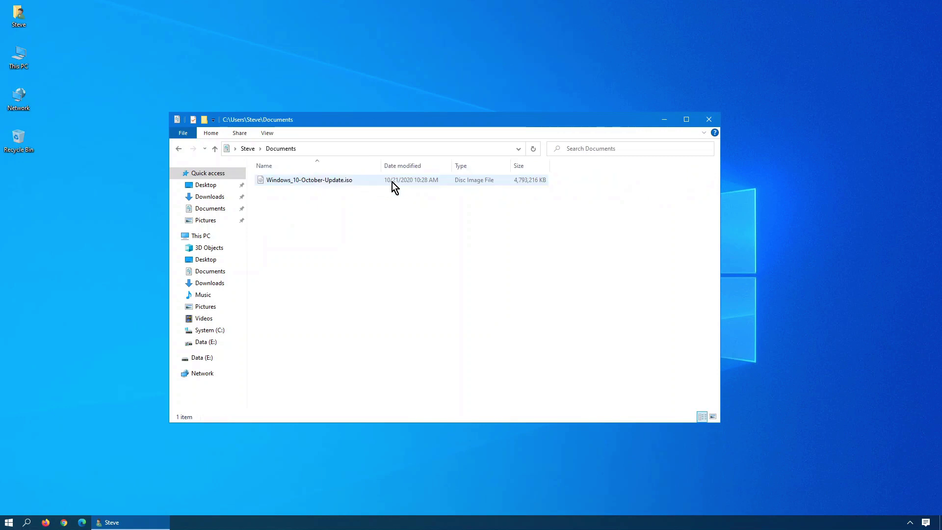
# Mount Windows_10-October-Update.iso, run its setup.exe, and close File Explorer.
pyautogui.click(319, 180)
pyautogui.doubleClick(320, 180)
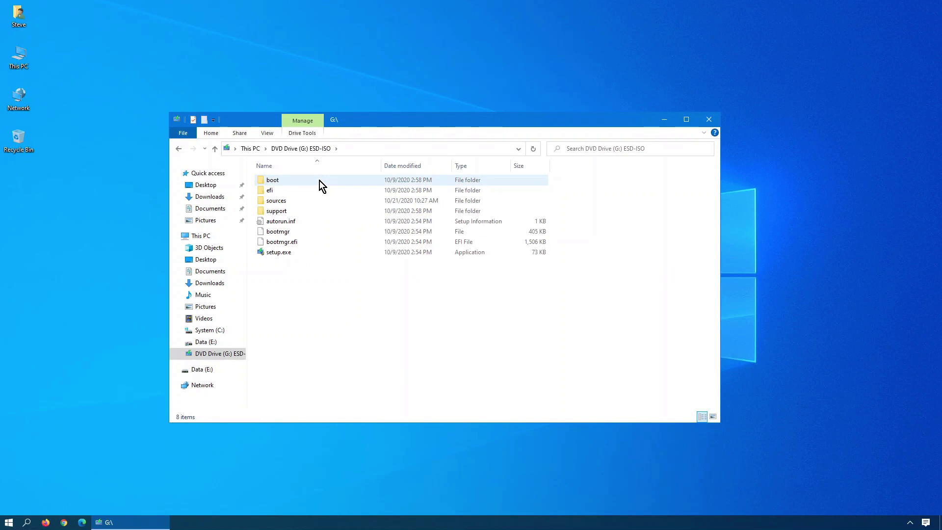
pyautogui.doubleClick(284, 255)
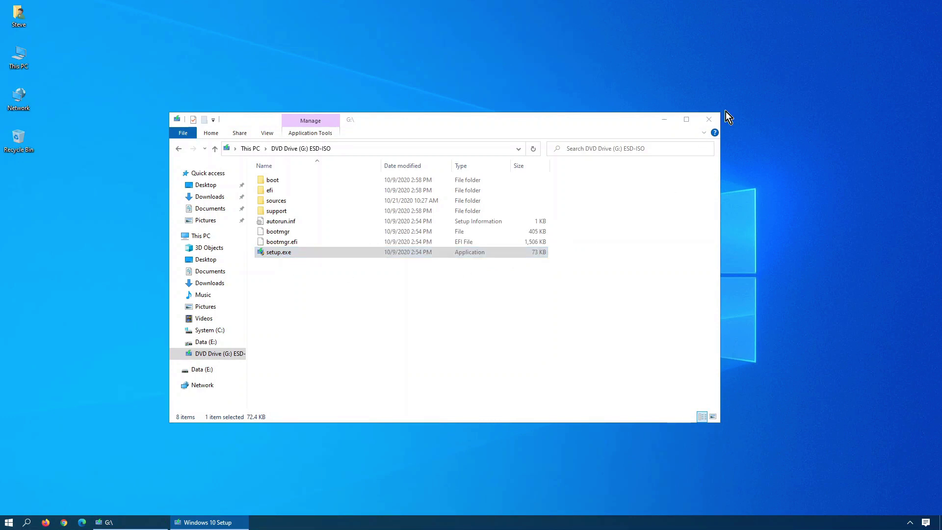
pyautogui.click(709, 119)
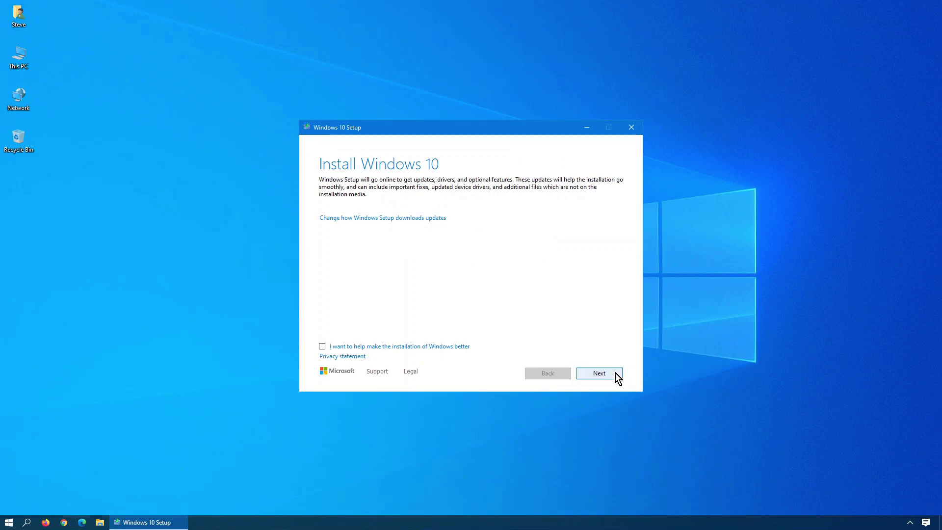
# Move Setup past updates and the license terms, then start installing Windows 10 Pro.
pyautogui.click(599, 374)
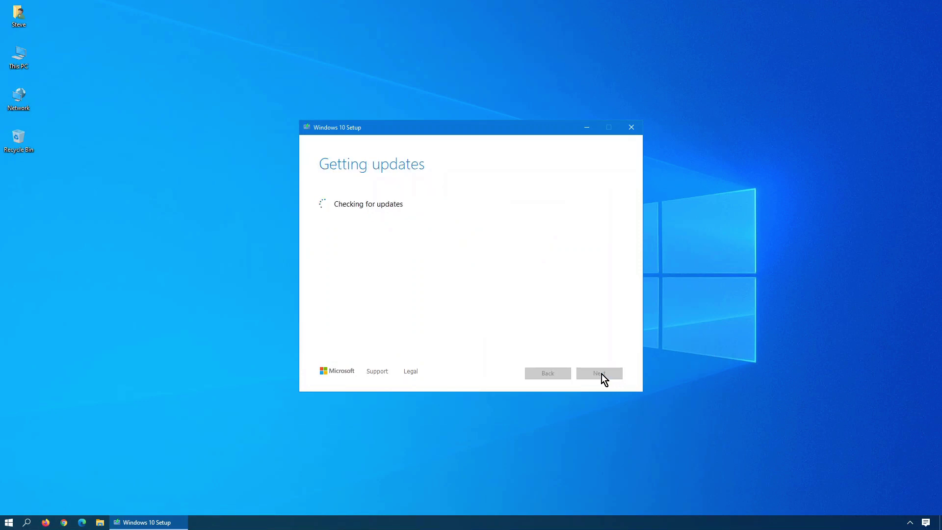
pyautogui.click(600, 373)
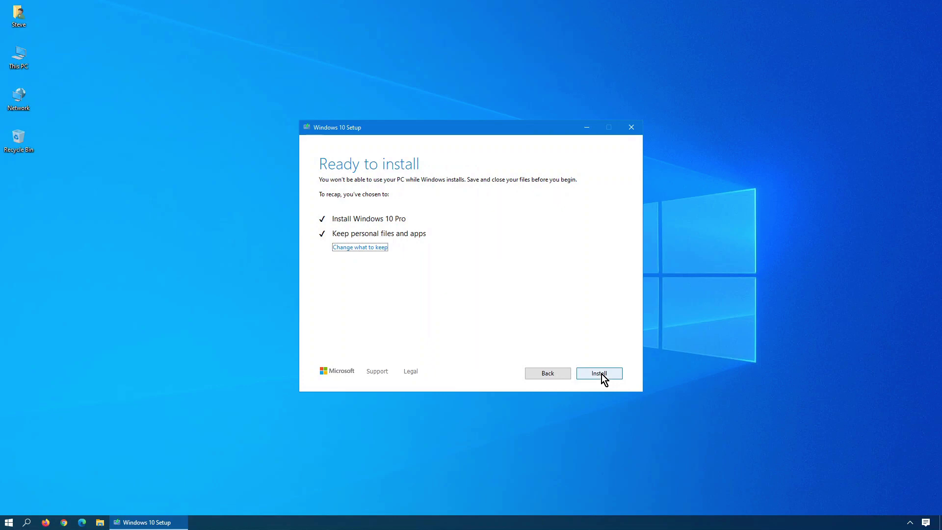
pyautogui.click(599, 374)
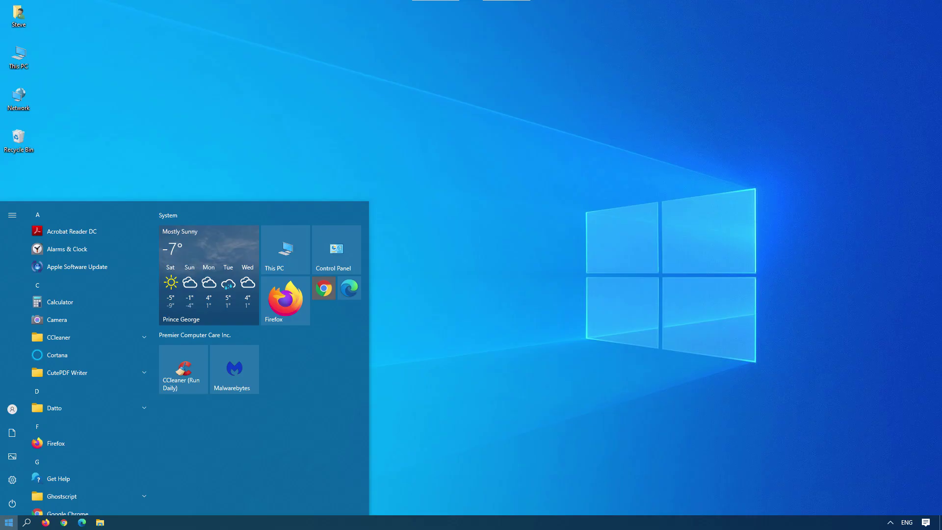
# Open Settings on the System Display page.
pyautogui.moveTo(12, 480)
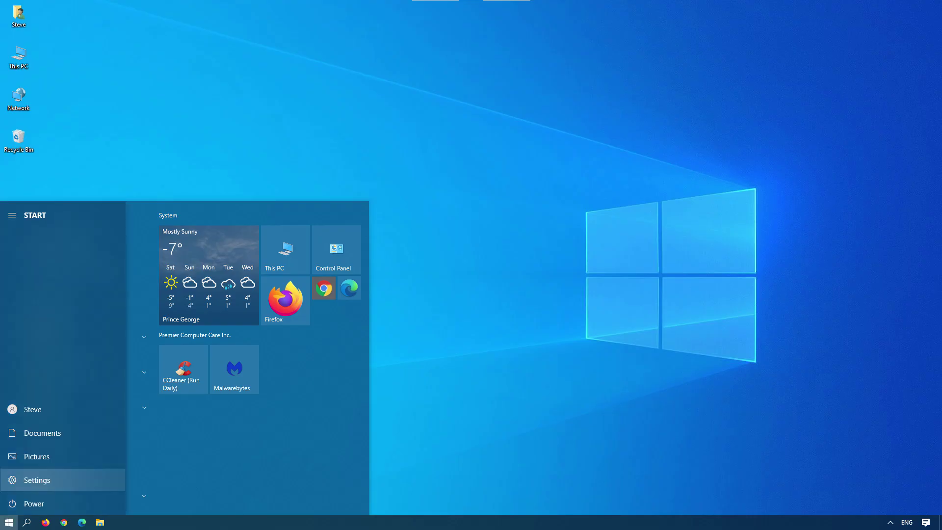
pyautogui.click(36, 479)
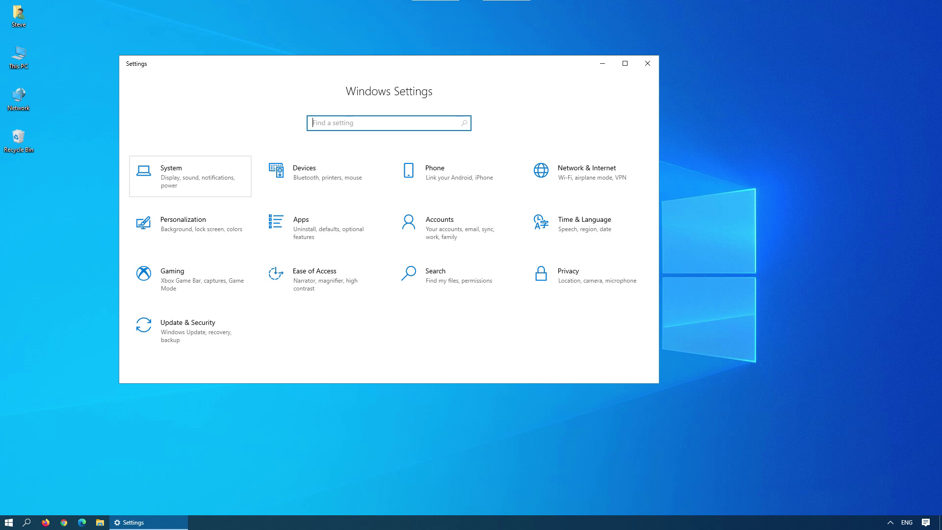
pyautogui.click(191, 176)
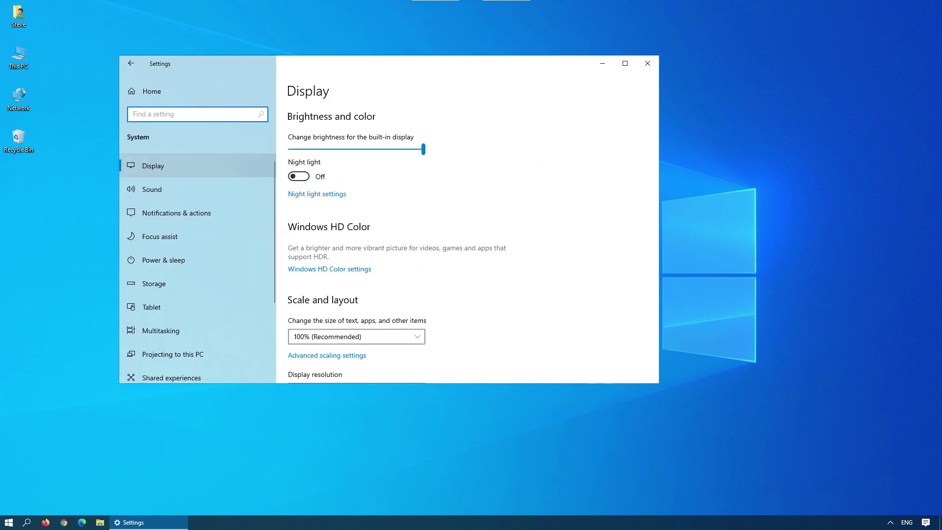
# Open Advanced display settings to see the monitor's 1920 × 1080 resolution and 60.000 Hz refresh rate.
pyautogui.scroll(-10, 466, 236)
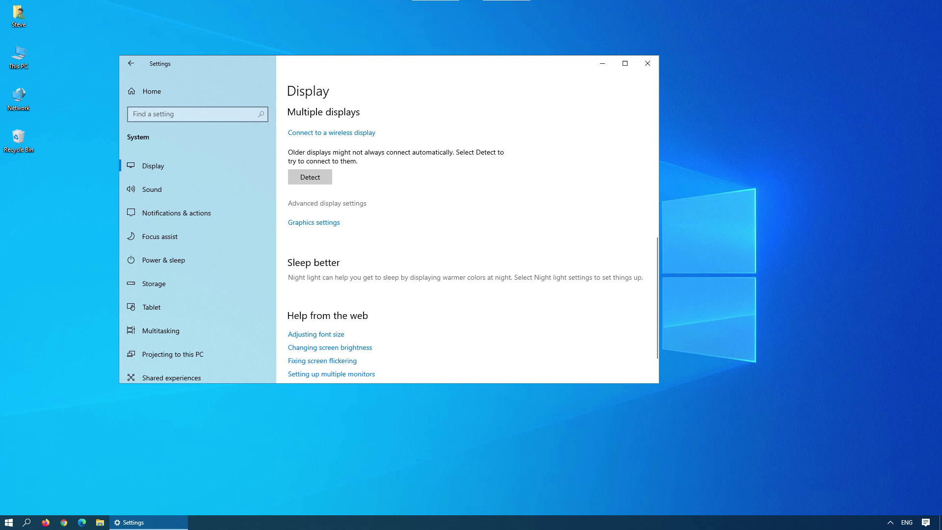
pyautogui.click(327, 203)
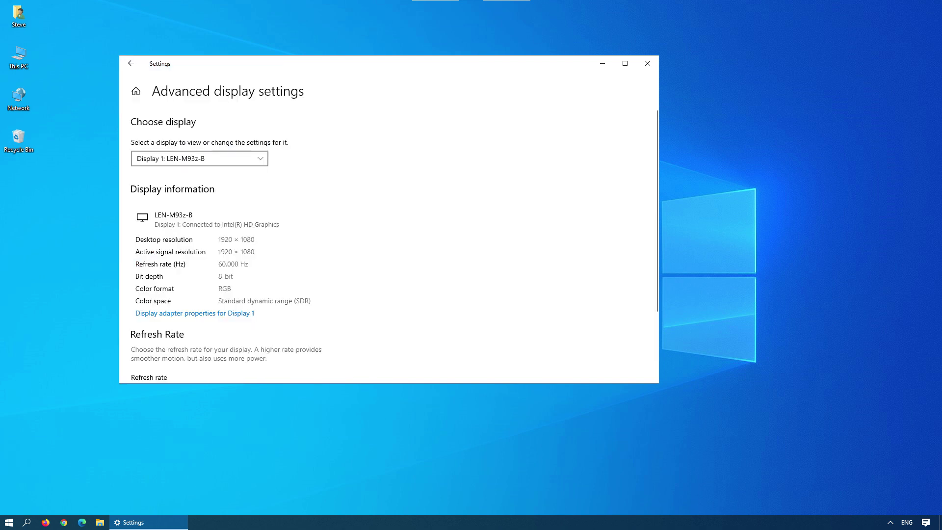
pyautogui.scroll(-3, 388, 221)
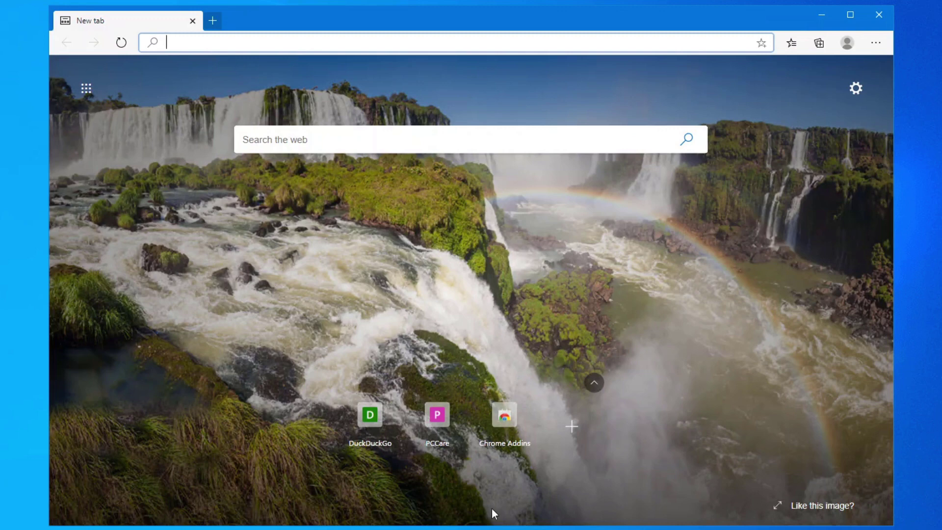
# Check in About Microsoft Edge that the browser is up to date at version 86.0.622.51.
pyautogui.click(881, 40)
pyautogui.moveTo(790, 404)
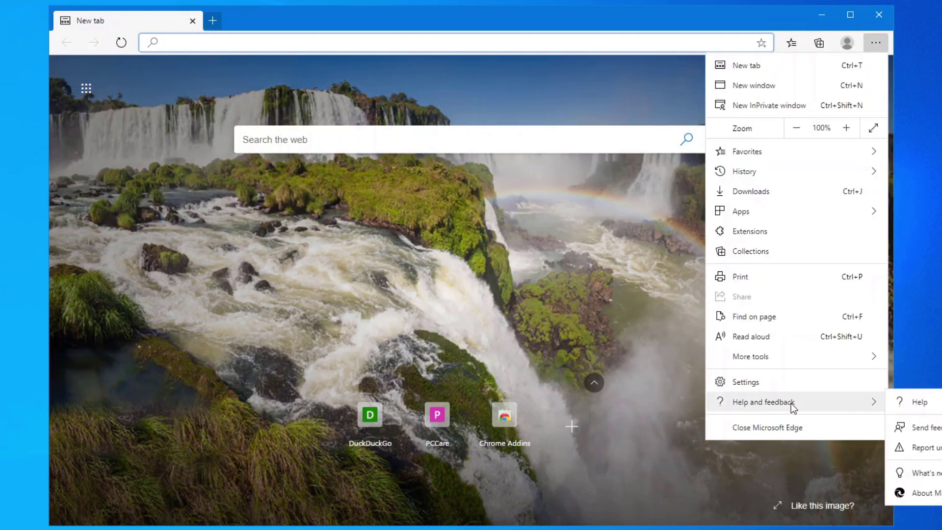
pyautogui.click(934, 492)
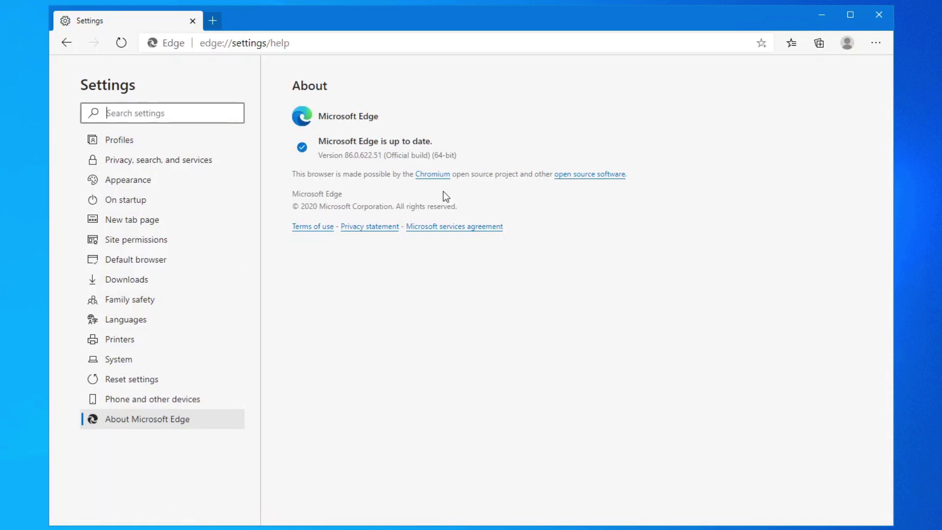
# Return to the new tab page and browse the Chrome Web Store extensions page via the Chrome Addins tile.
pyautogui.click(66, 43)
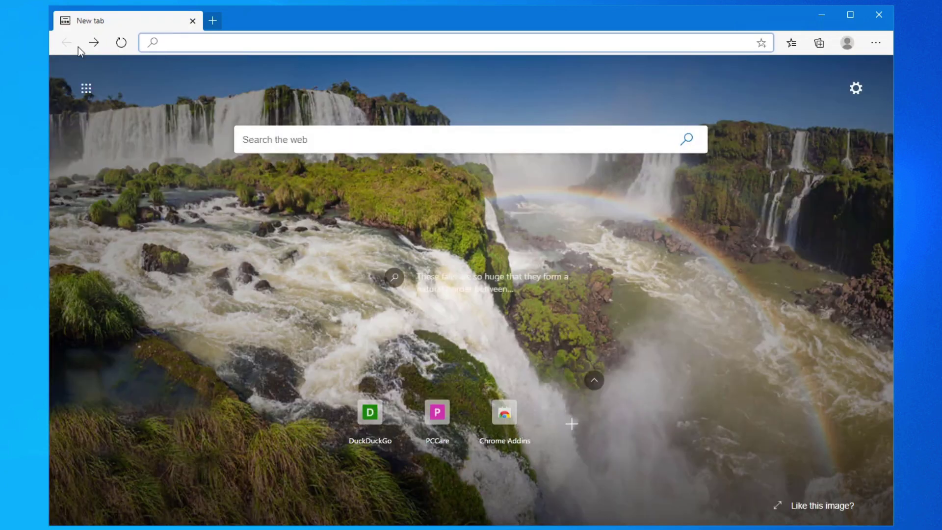
pyautogui.click(496, 416)
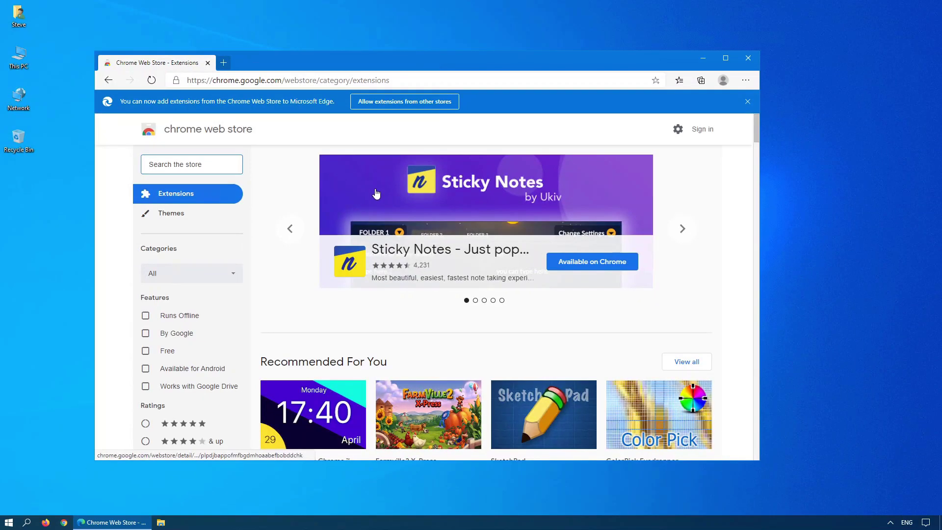
pyautogui.scroll(-3, 474, 341)
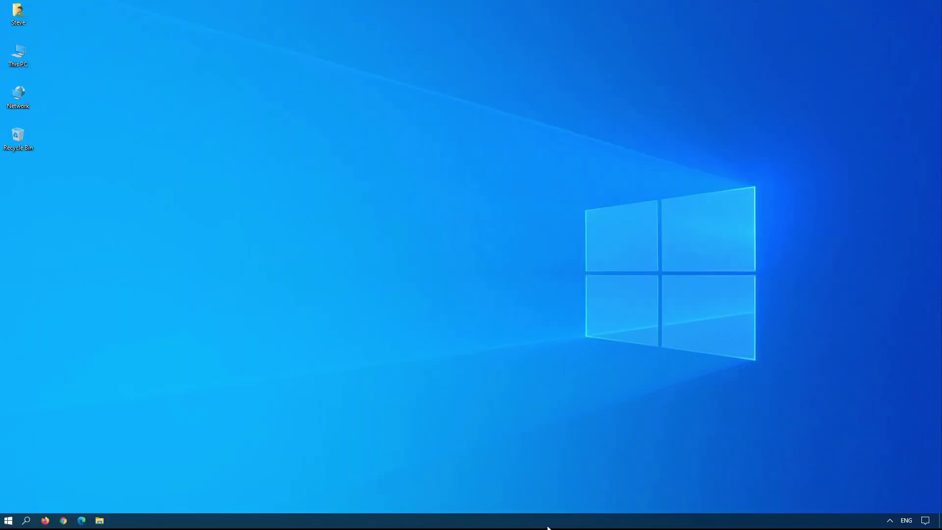
# Open the Colors page of Personalization settings from the desktop's context menu.
pyautogui.rightClick(408, 219)
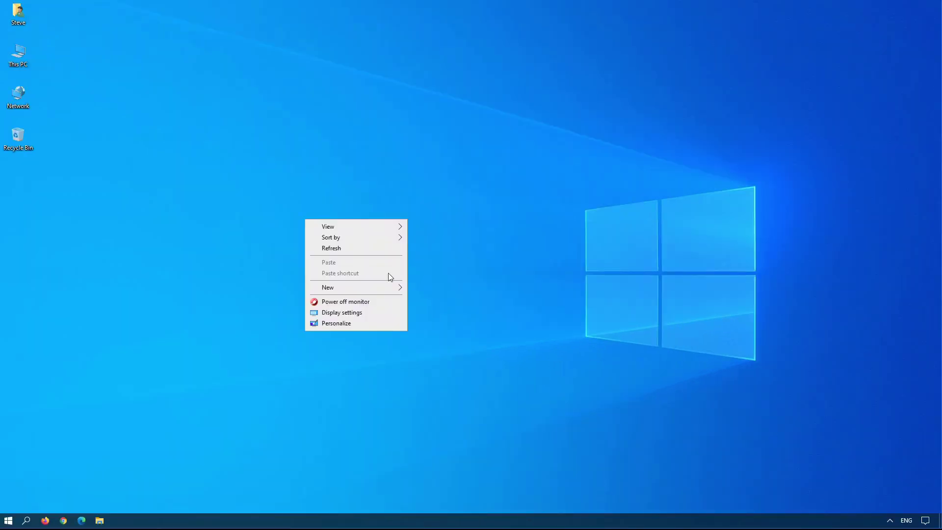
pyautogui.click(358, 324)
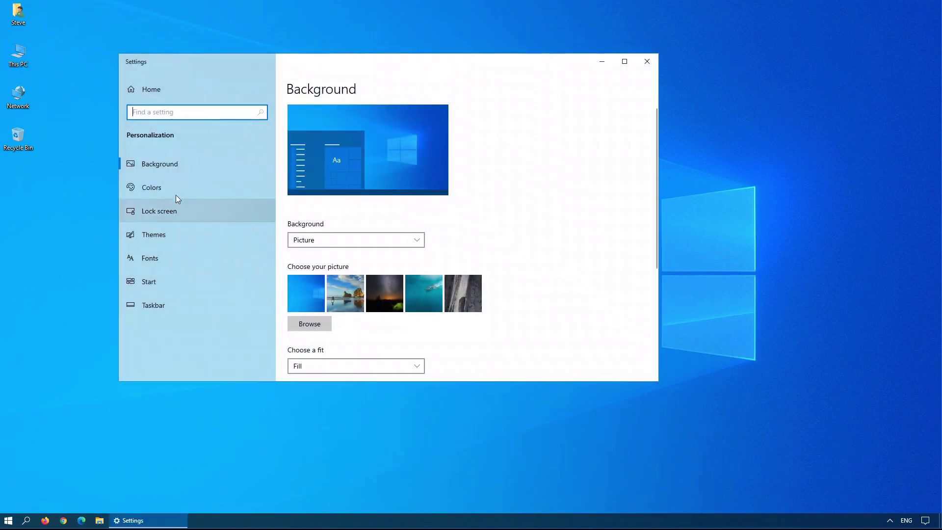
pyautogui.click(165, 183)
pyautogui.scroll(-6, 304, 257)
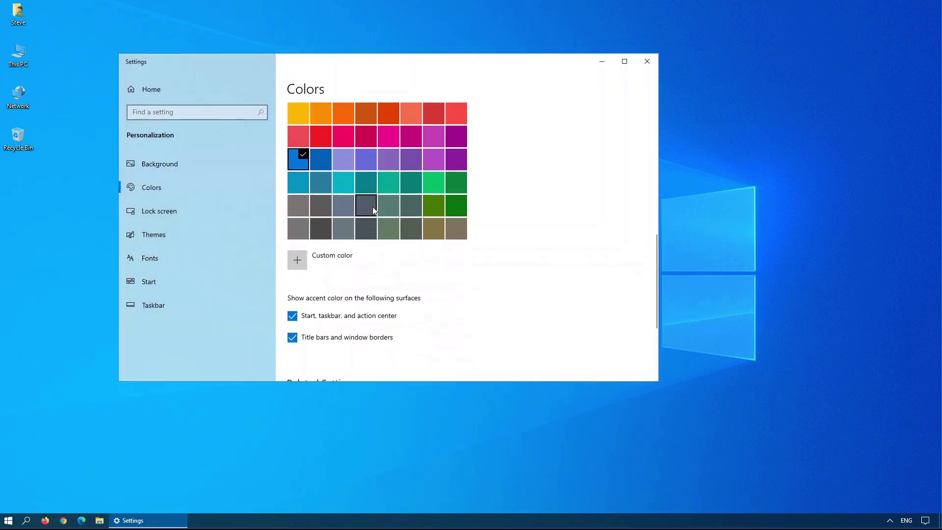
# Check the teal accent on Start, change the accent colour to purple, and view it on Start.
pyautogui.click(9, 519)
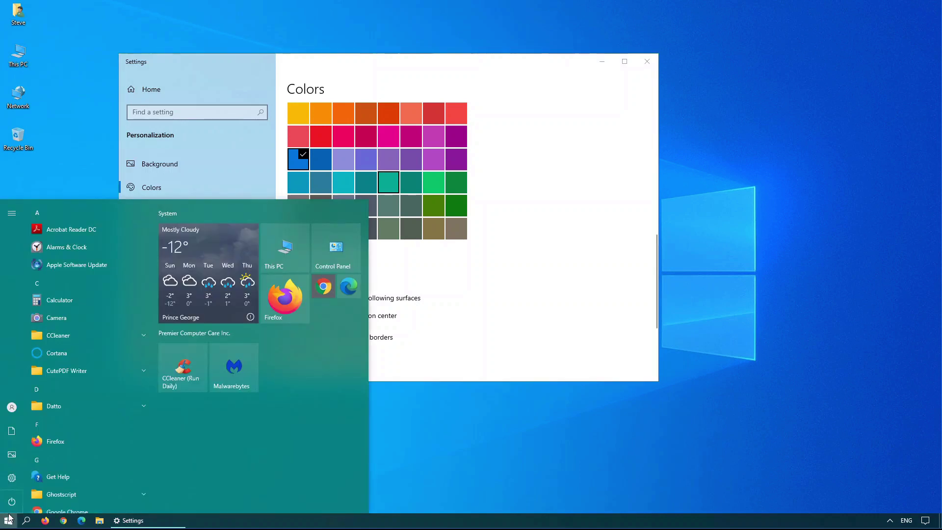
pyautogui.moveTo(9, 512)
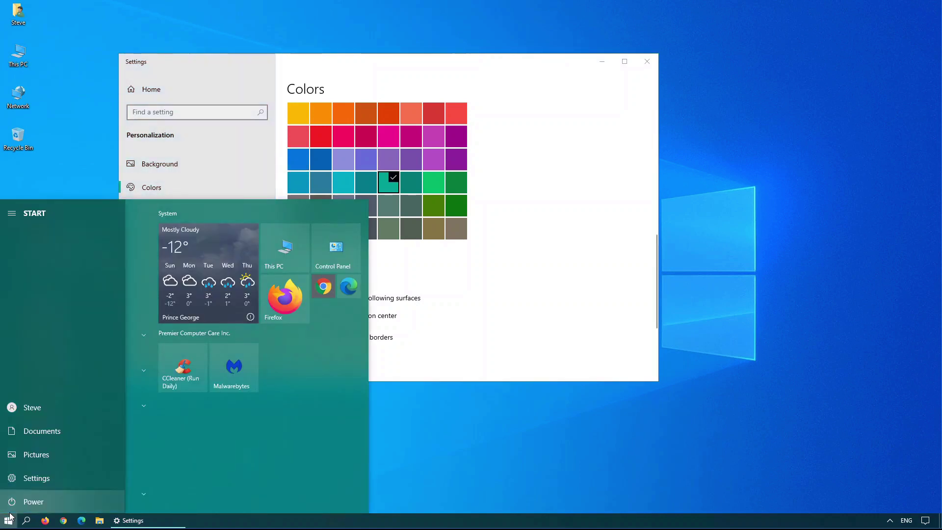
pyautogui.click(456, 137)
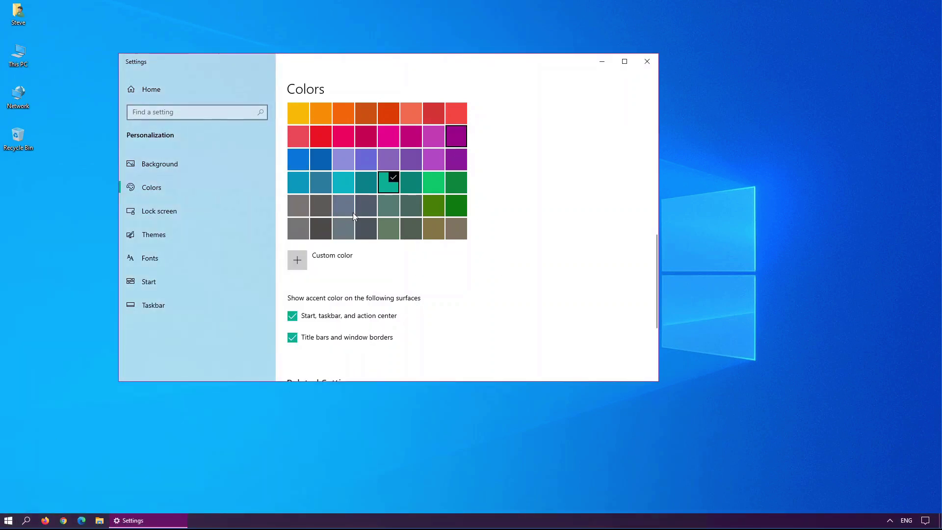
pyautogui.click(9, 523)
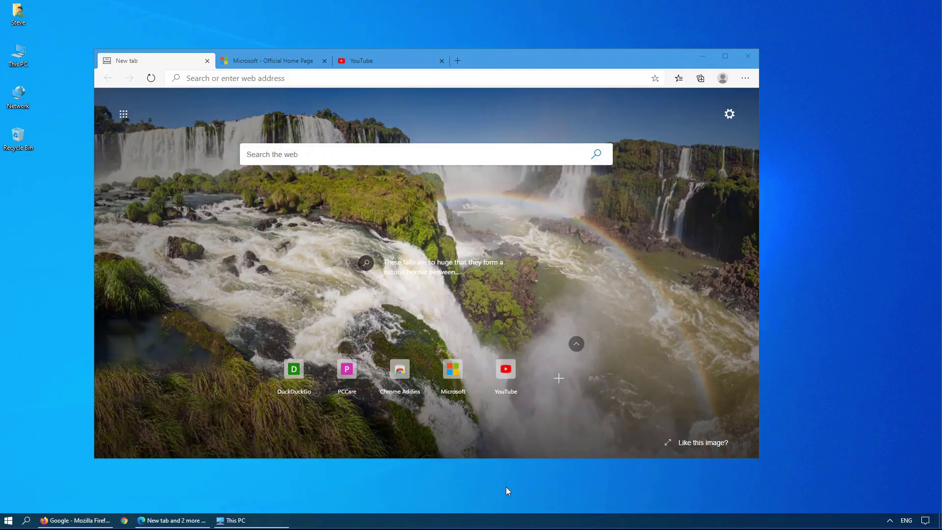
# Cycle through open windows and Edge tabs with Alt+Tab, landing on the Microsoft home page tab.
pyautogui.hotkey('alt', 'Tab')
pyautogui.hotkey('alt', 'Tab')
pyautogui.hotkey('alt', 'Tab')
pyautogui.hotkey('alt', 'Tab')
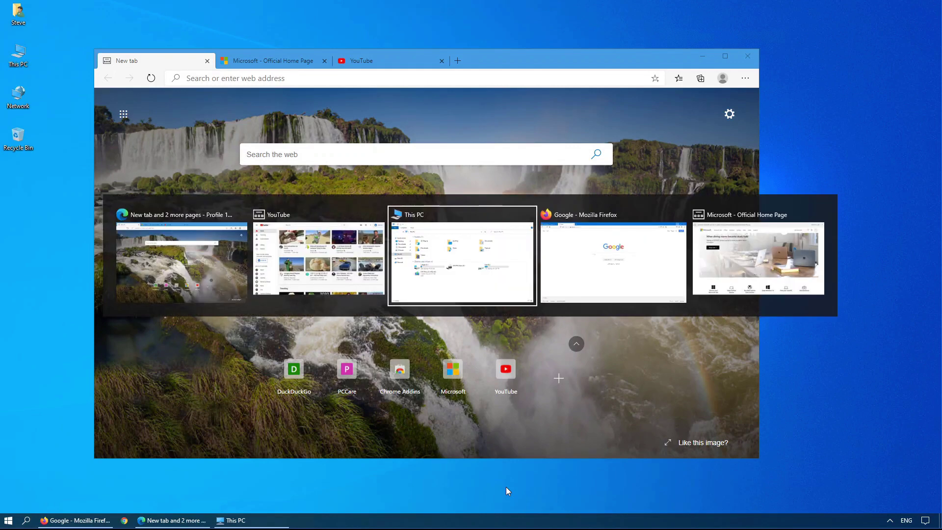
pyautogui.hotkey('alt', 'Tab')
pyautogui.hotkey('alt', 'Tab')
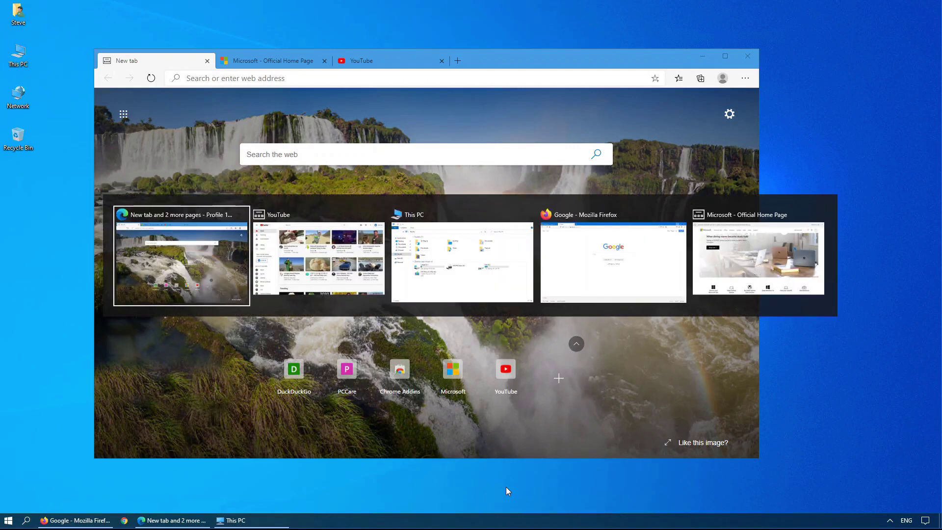
pyautogui.hotkey('alt', 'Tab')
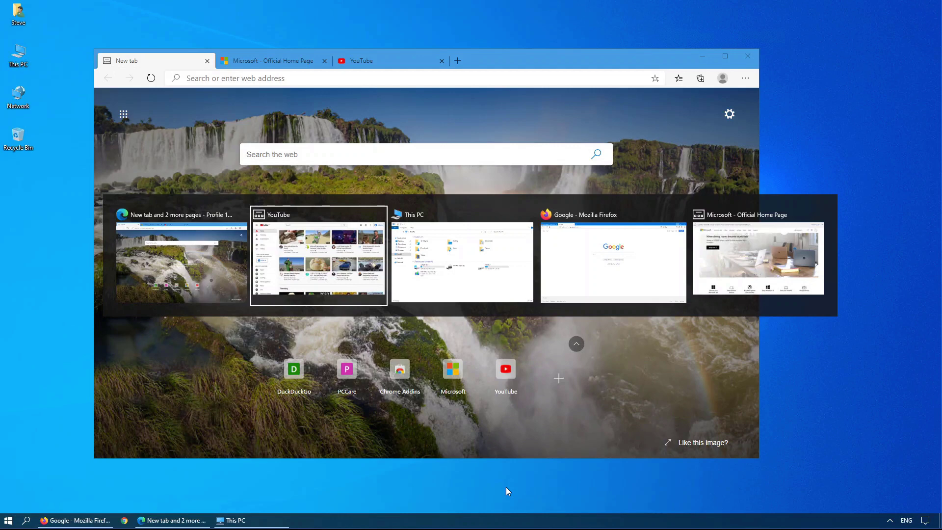
pyautogui.hotkey('alt', 'Tab')
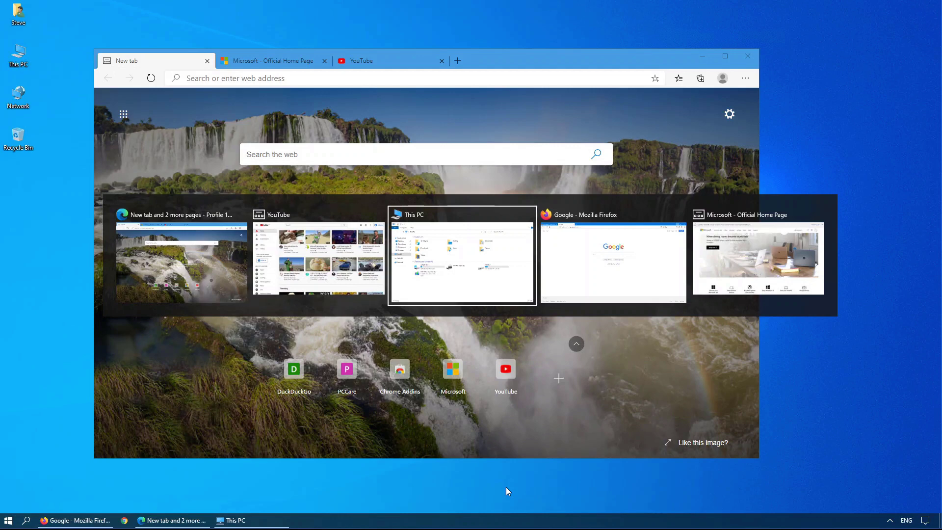
pyautogui.hotkey('alt', 'Tab')
pyautogui.hotkey('alt', 'Tab')
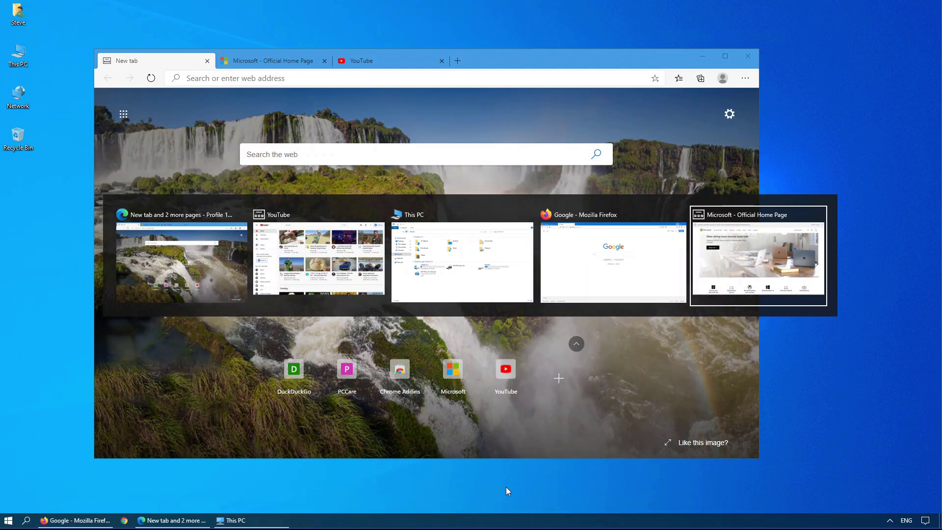
pyautogui.hotkey('alt', 'Tab')
pyautogui.hotkey('alt', 'Tab')
pyautogui.hotkey('alt', 'Tab')
pyautogui.hotkey('alt', 'Tab')
pyautogui.hotkey('alt', 'Tab')
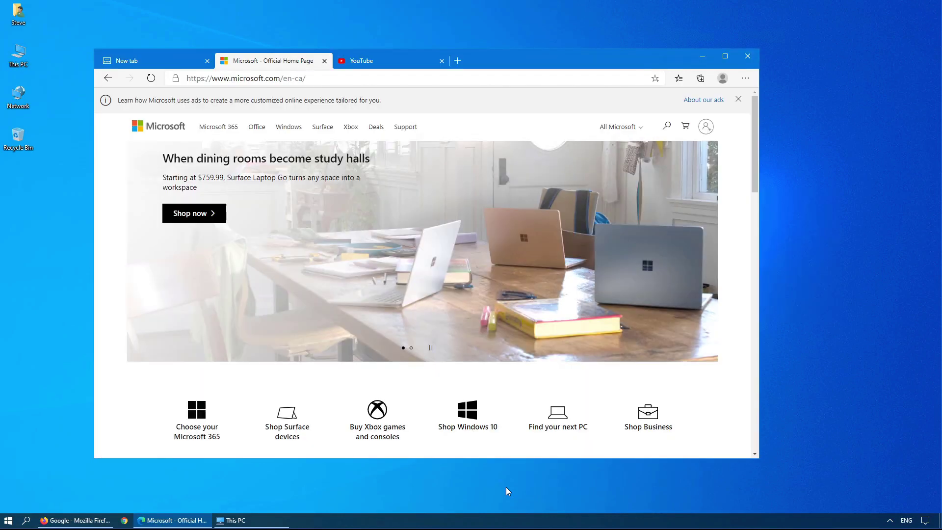
pyautogui.hotkey('alt', 'Tab')
pyautogui.hotkey('alt', 'Tab')
pyautogui.hotkey('alt', 'Tab')
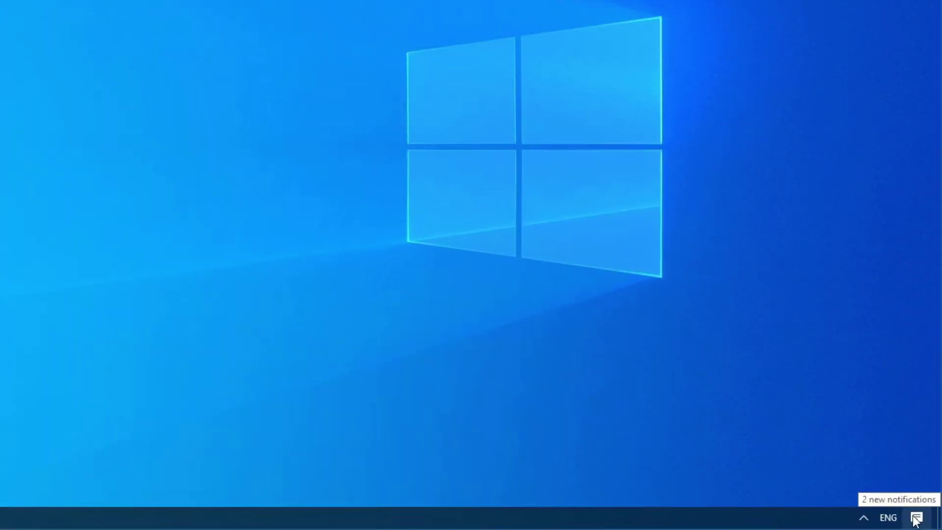
# Open the Action Center to review the Xbox notification and quick action tiles.
pyautogui.click(925, 520)
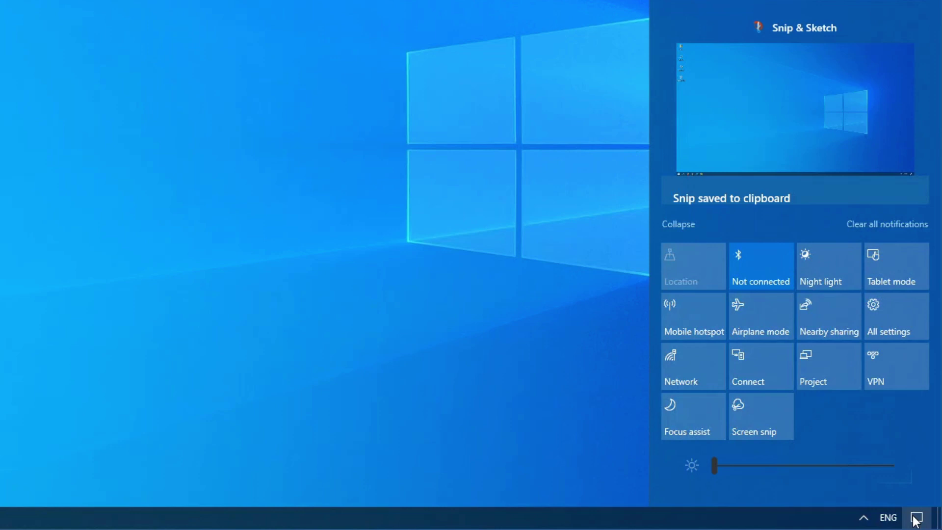
pyautogui.moveTo(759, 14)
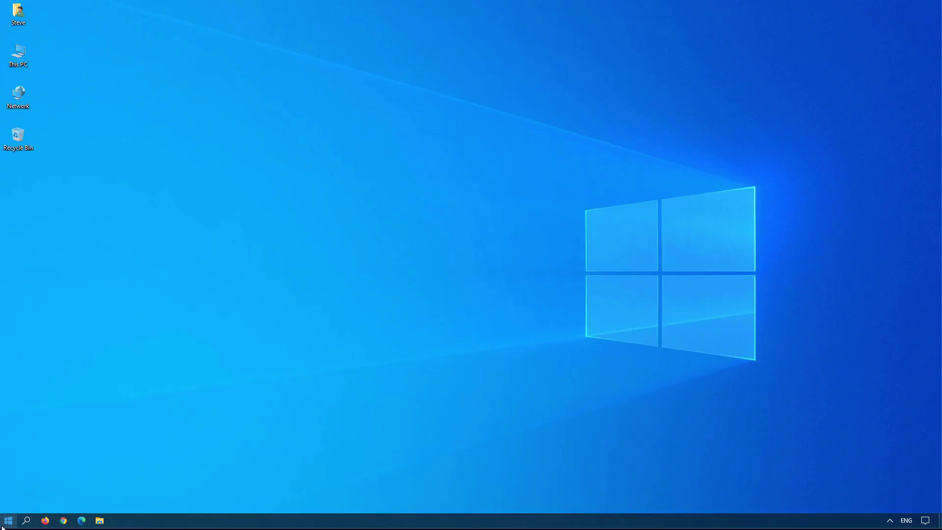
# Launch Control Panel from the Start menu, showing All Control Panel Items as small icons.
pyautogui.click(2, 527)
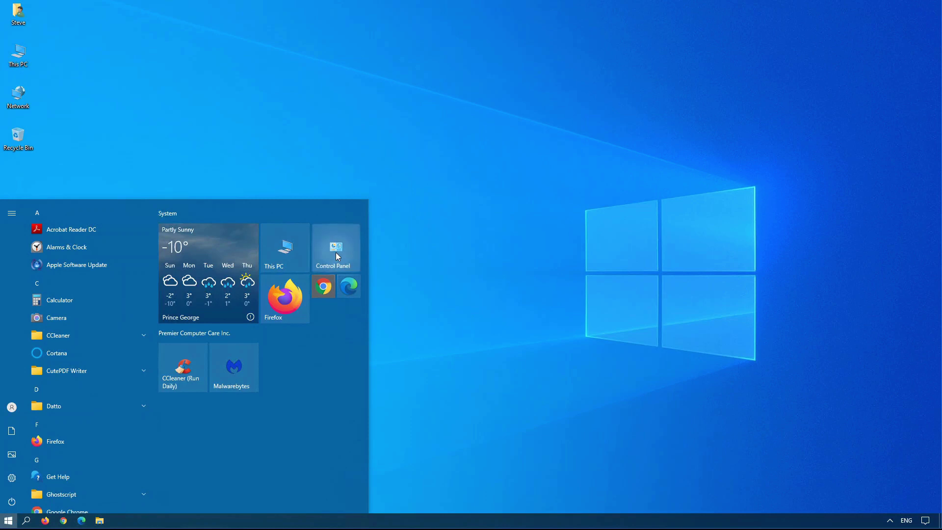
pyautogui.click(336, 252)
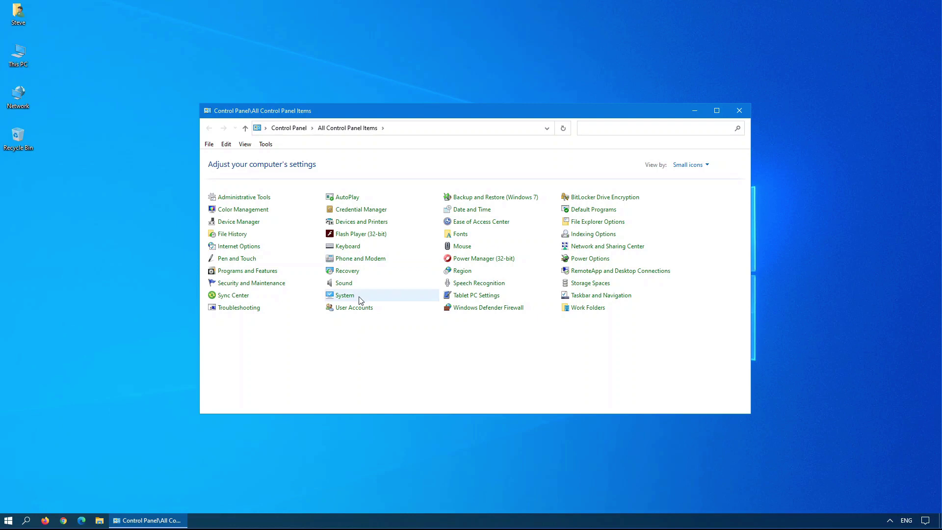
# Open System to show the About page reporting Windows 10 Pro 20H2, scrolling to Related settings.
pyautogui.click(344, 295)
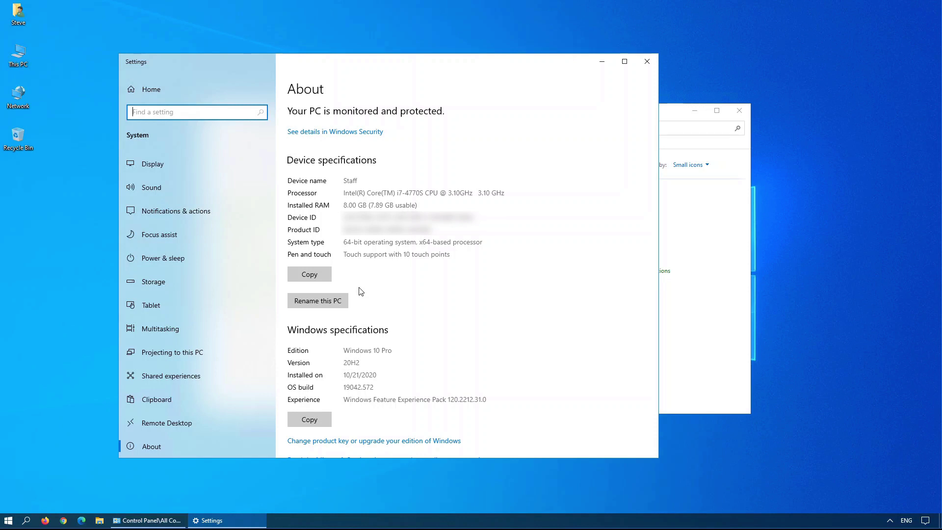
pyautogui.scroll(-10, 361, 292)
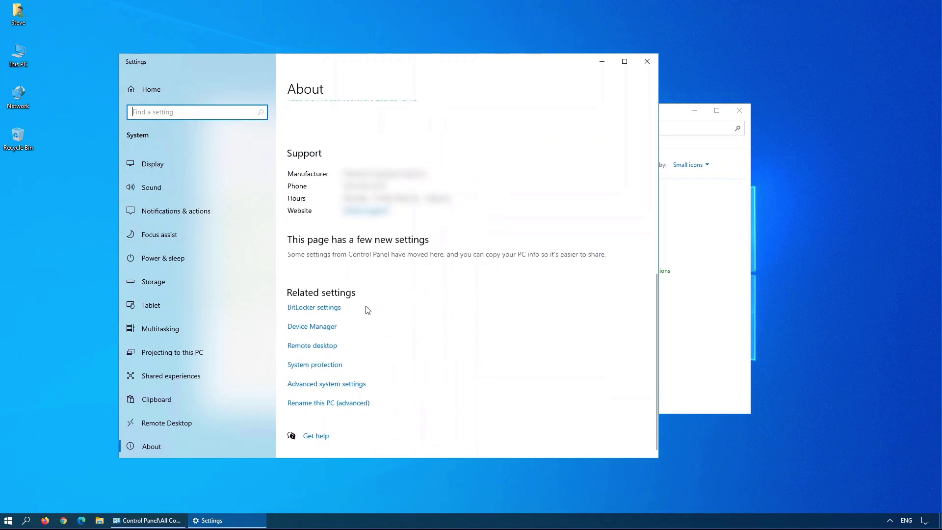